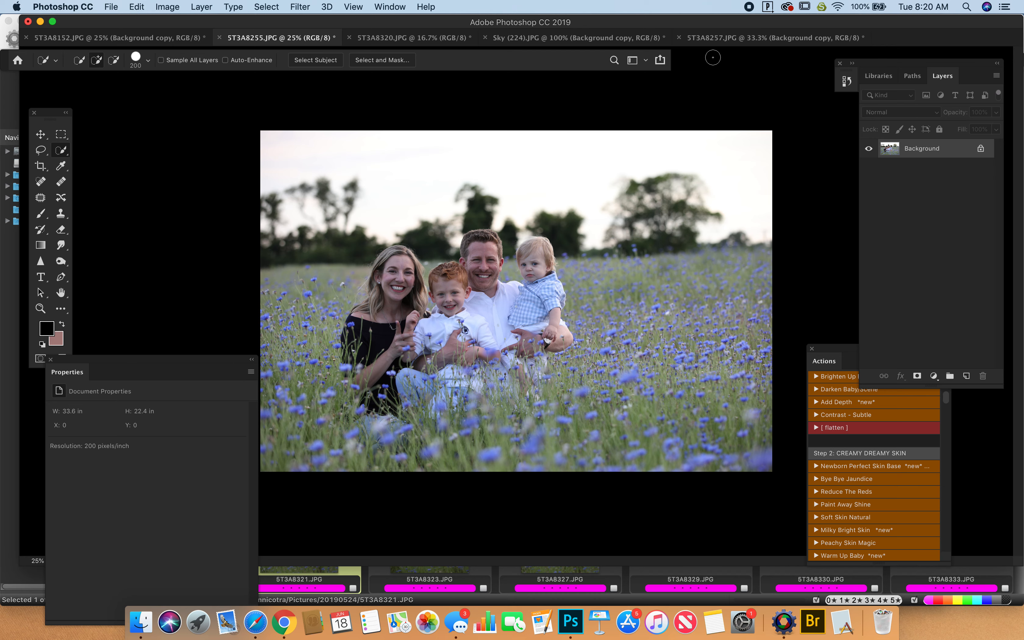
# Look at the 5T3A8257.JPG document and switch to the Sky (224).JPG document
pyautogui.click(706, 39)
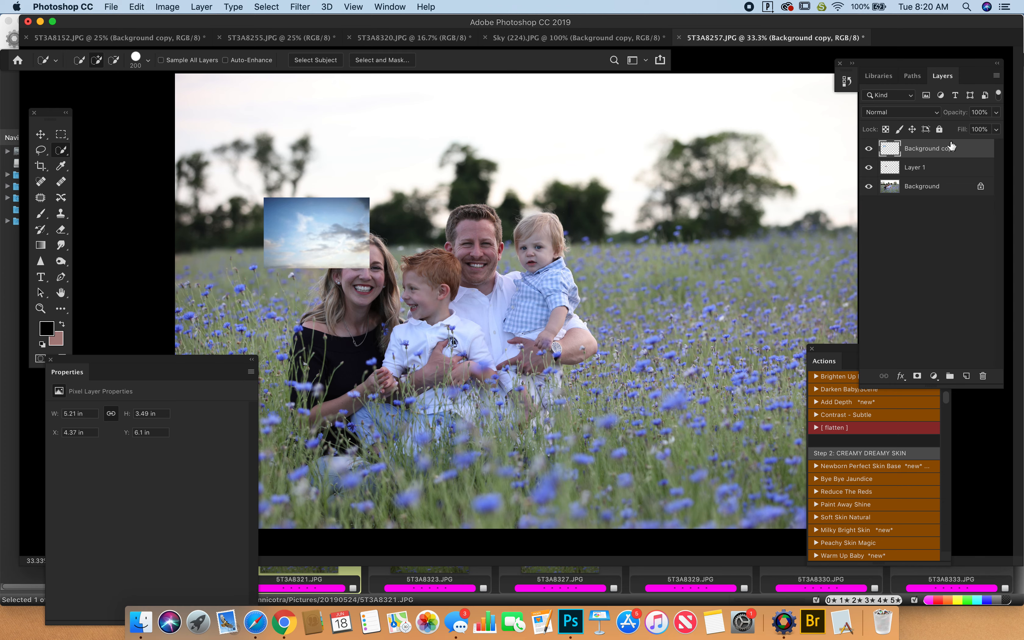
pyautogui.click(631, 39)
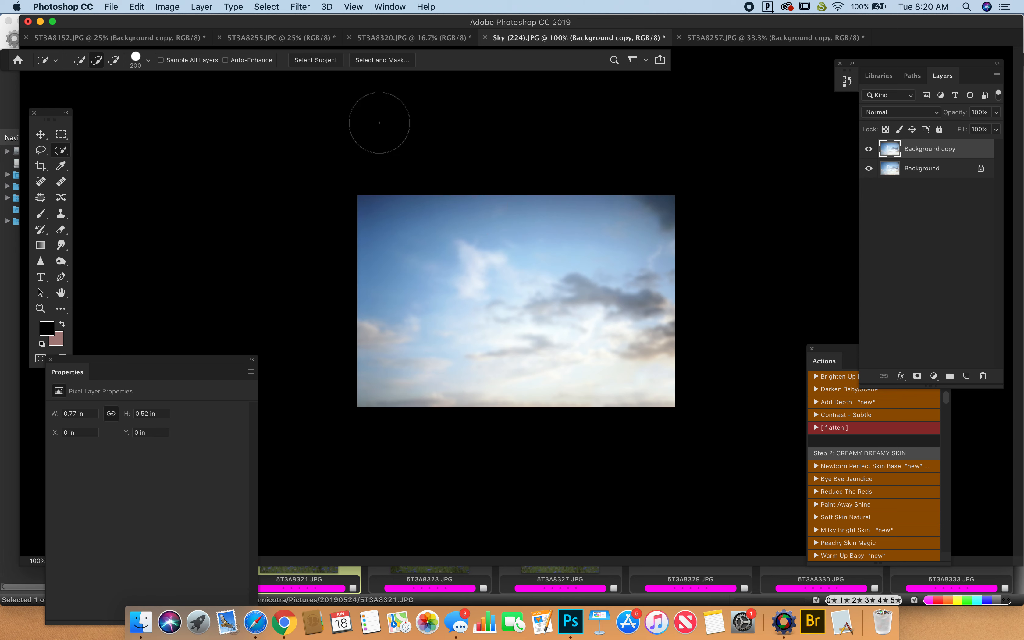
pyautogui.click(301, 7)
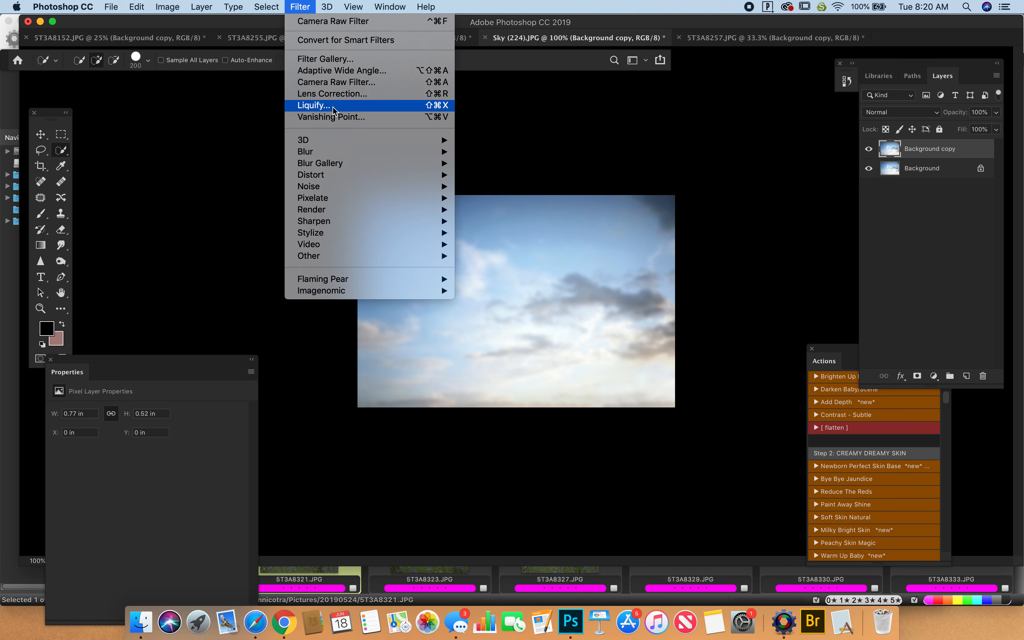
pyautogui.moveTo(356, 154)
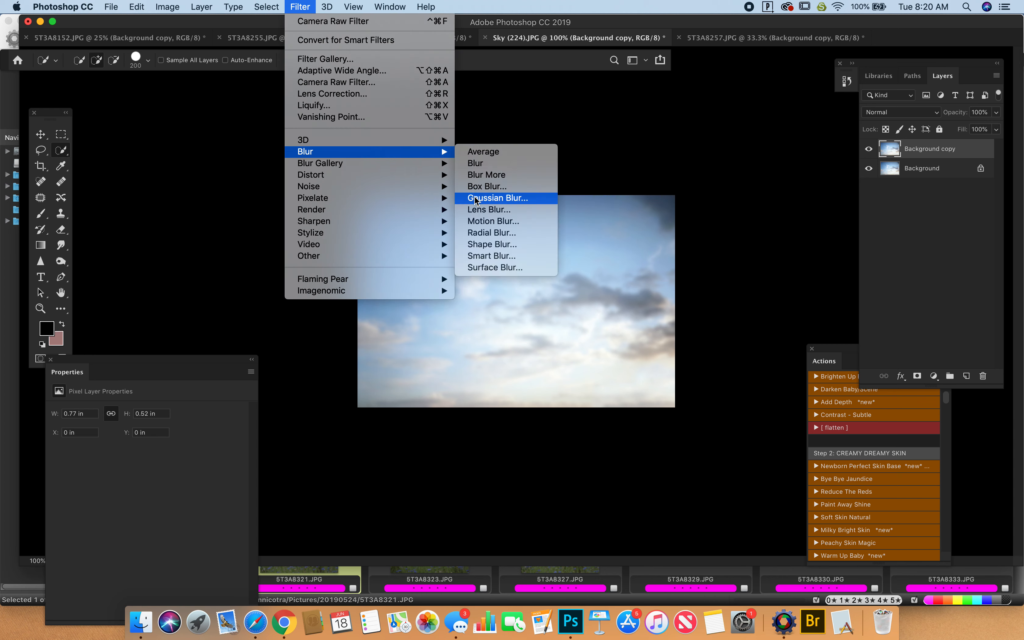
pyautogui.click(480, 111)
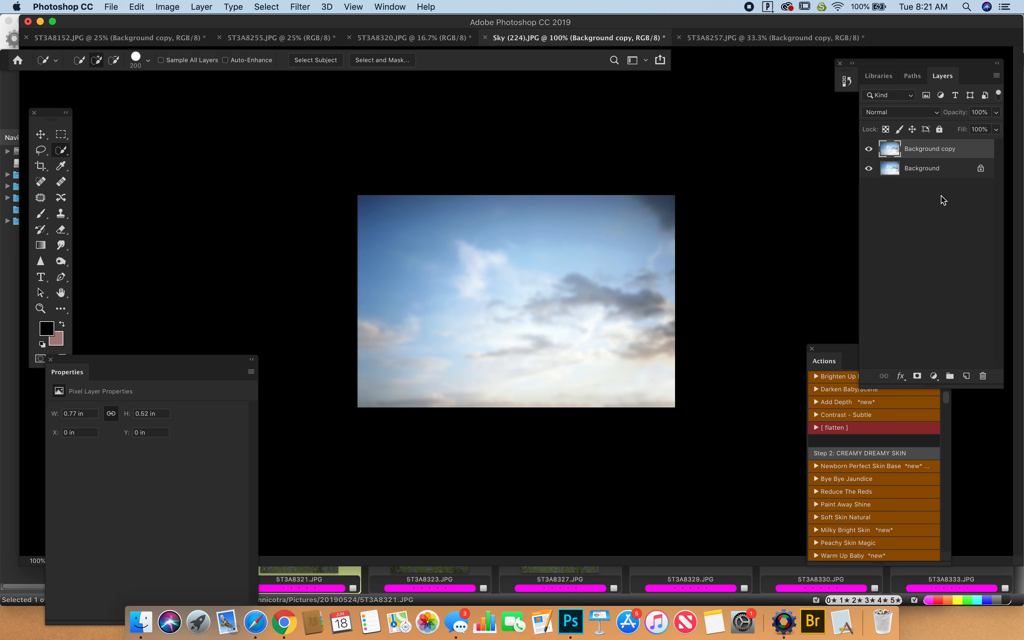
# Copy the Background copy sky layer into the 5T3A8255.JPG family photo with the Move tool
pyautogui.moveTo(942, 151)
pyautogui.mouseDown()
pyautogui.moveTo(957, 360)
pyautogui.moveTo(950, 148)
pyautogui.mouseUp()
pyautogui.click(42, 136)
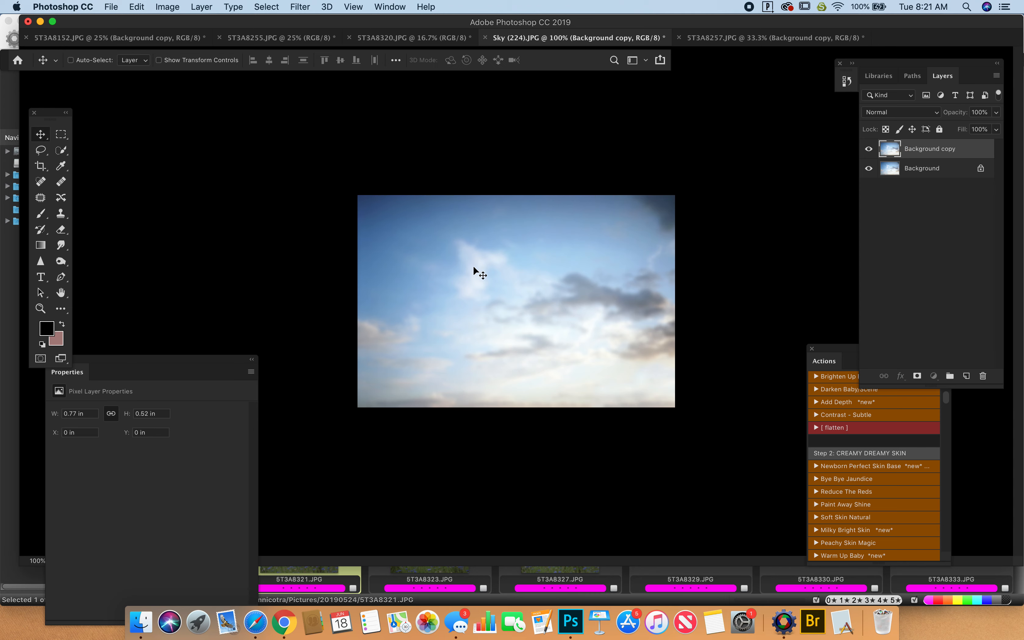
pyautogui.moveTo(475, 270); pyautogui.dragTo(353, 122)
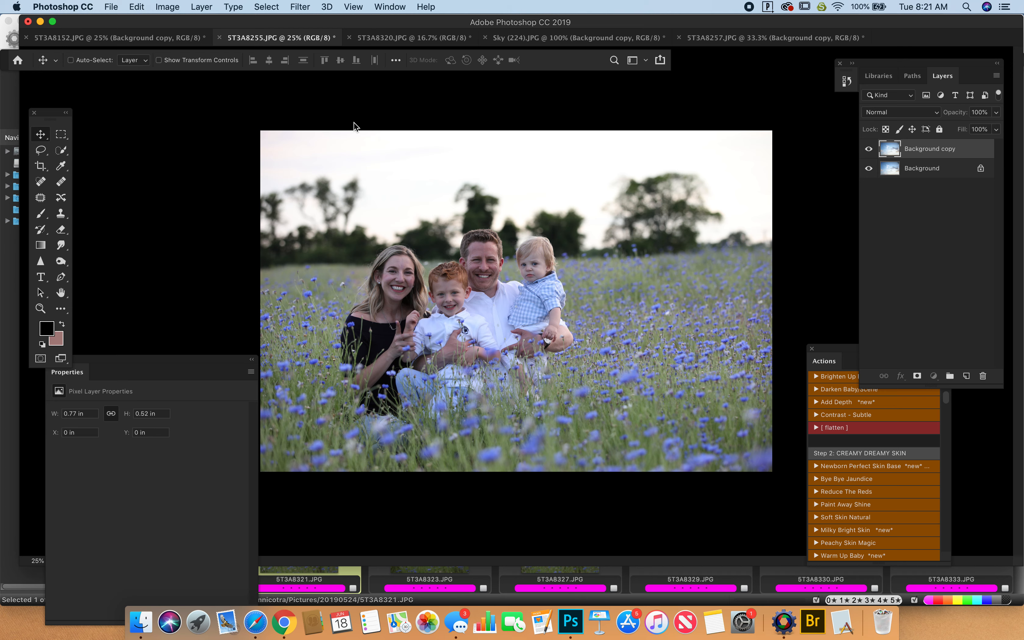
pyautogui.moveTo(418, 222)
pyautogui.mouseDown()
pyautogui.moveTo(414, 214)
pyautogui.moveTo(425, 227)
pyautogui.mouseUp()
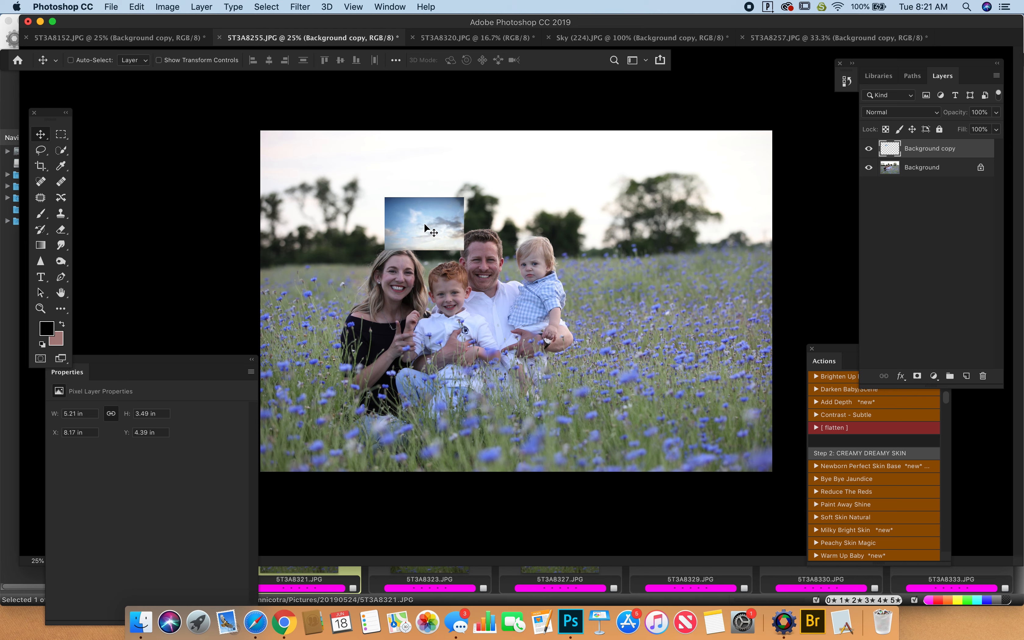
# Transform the sky layer to about 34.58 × 10.47 in, stretching it across the photo's full width and down to the horizon
pyautogui.press('super')
pyautogui.press('super+t')
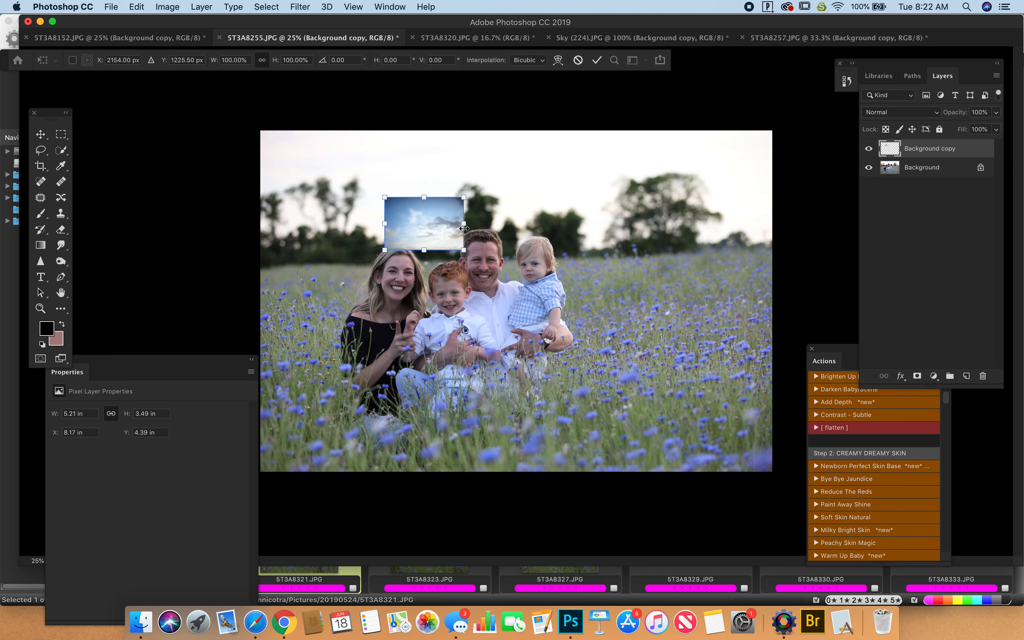
pyautogui.moveTo(464, 225); pyautogui.dragTo(797, 209)
pyautogui.moveTo(385, 223); pyautogui.dragTo(248, 223)
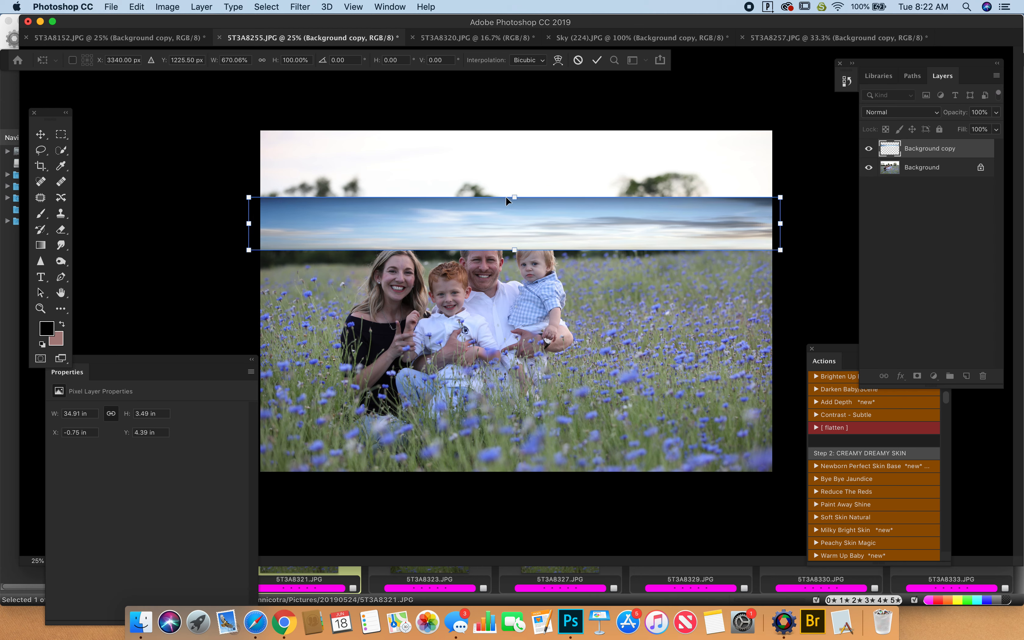
pyautogui.moveTo(513, 197); pyautogui.dragTo(500, 106)
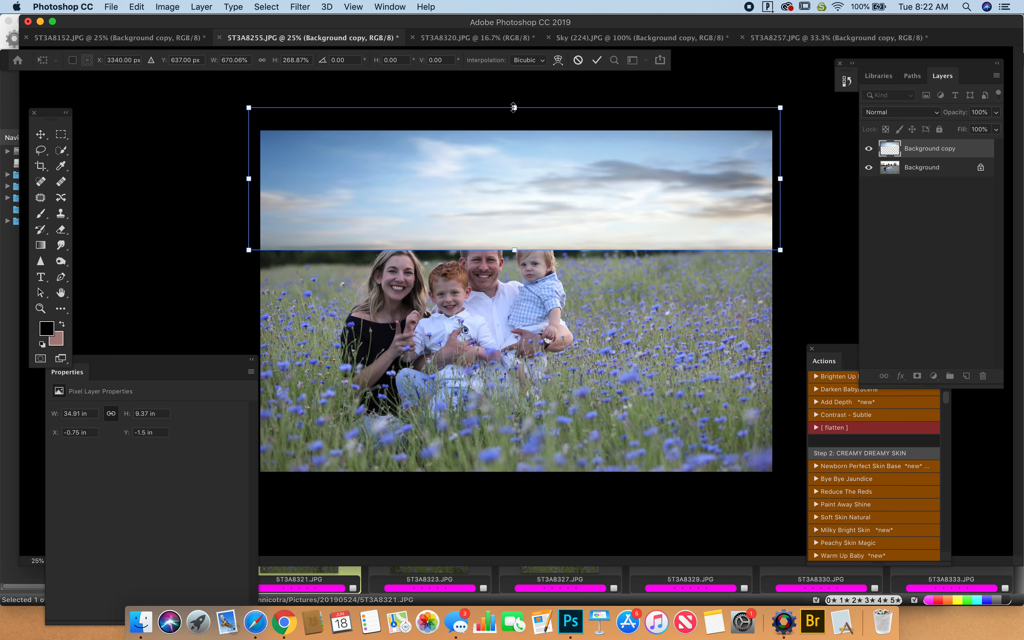
pyautogui.moveTo(515, 107); pyautogui.dragTo(515, 90)
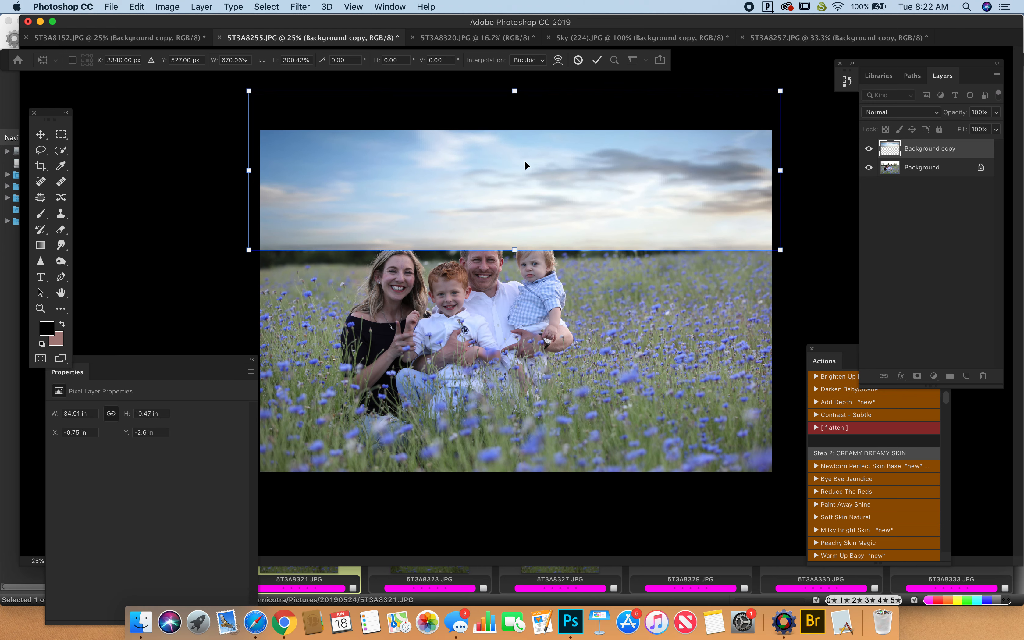
pyautogui.moveTo(249, 173); pyautogui.dragTo(252, 173)
pyautogui.moveTo(515, 230)
pyautogui.mouseDown()
pyautogui.moveTo(517, 194)
pyautogui.moveTo(518, 217)
pyautogui.mouseUp()
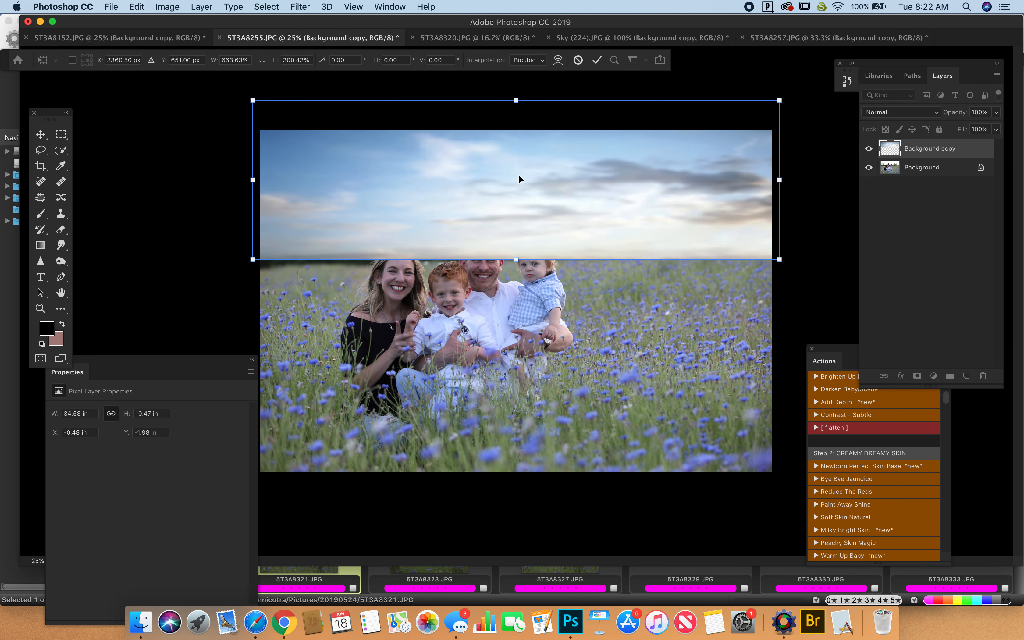
pyautogui.click(597, 60)
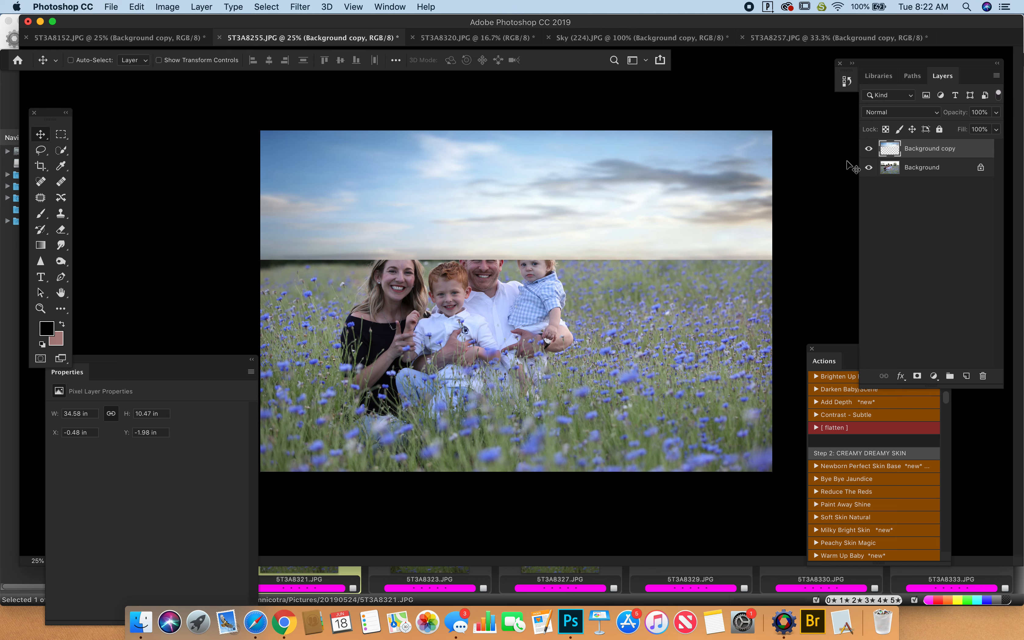
# Hide the sky layer and duplicate the Background layer
pyautogui.click(869, 151)
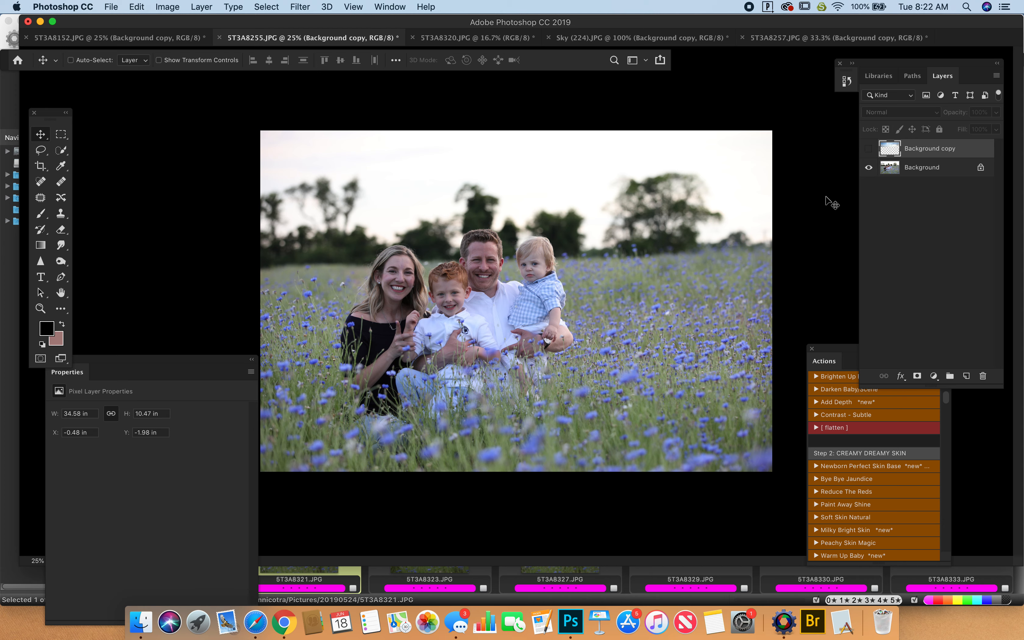
pyautogui.moveTo(937, 170); pyautogui.dragTo(967, 374)
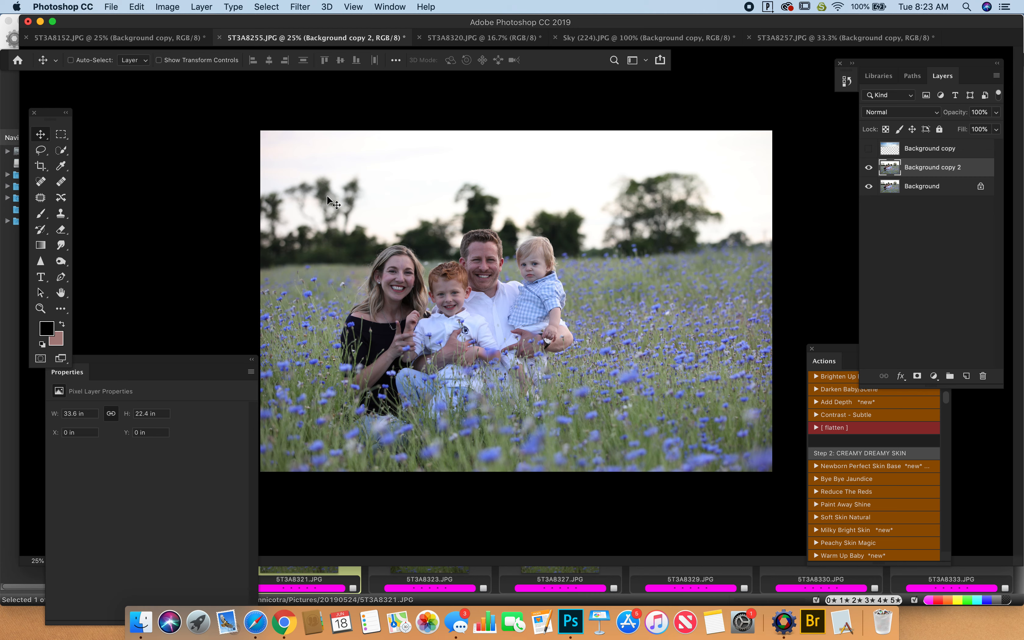
# Select the pale sky on the duplicated photo layer with Quick Selection, subtracting the area around the toddler's head and the trees behind him
pyautogui.click(62, 151)
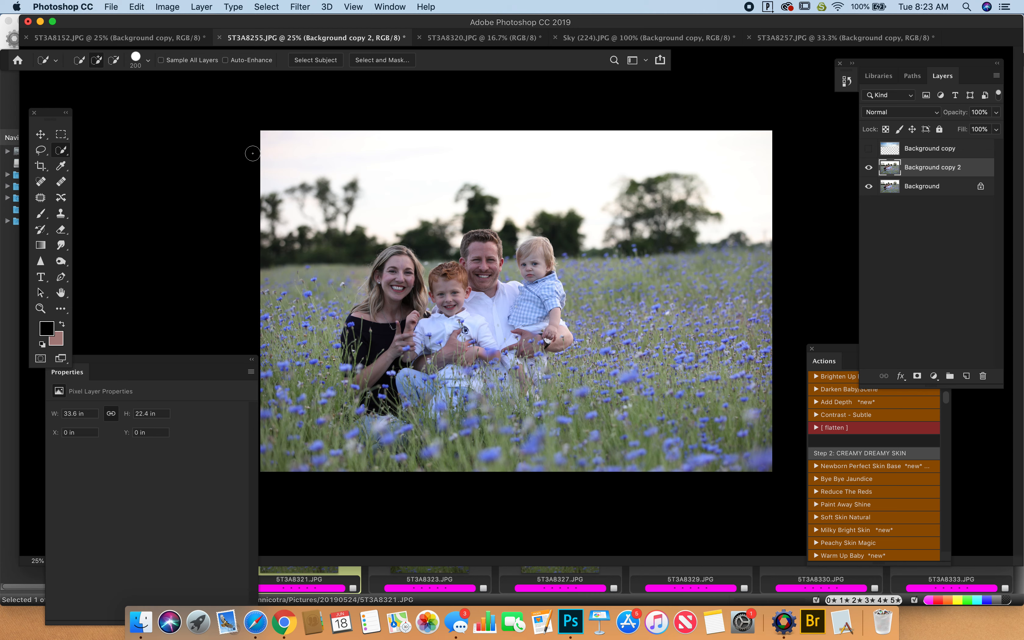
pyautogui.moveTo(251, 133)
pyautogui.mouseDown()
pyautogui.moveTo(275, 156)
pyautogui.moveTo(279, 229)
pyautogui.moveTo(363, 196)
pyautogui.moveTo(390, 205)
pyautogui.moveTo(494, 183)
pyautogui.moveTo(519, 210)
pyautogui.moveTo(603, 215)
pyautogui.moveTo(499, 222)
pyautogui.moveTo(495, 199)
pyautogui.moveTo(448, 214)
pyautogui.moveTo(450, 223)
pyautogui.mouseUp()
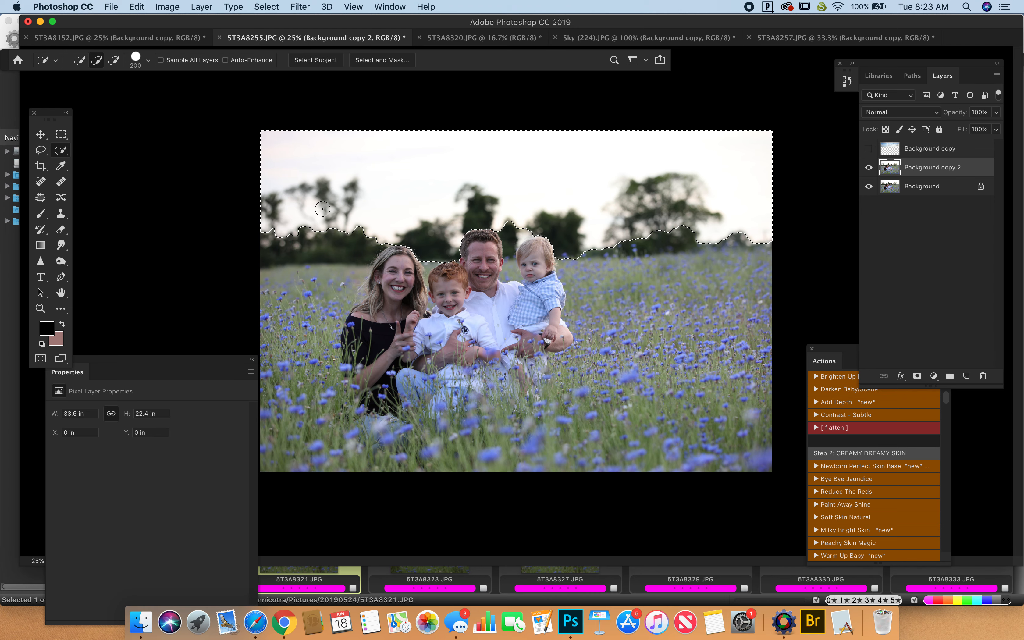
pyautogui.click(114, 60)
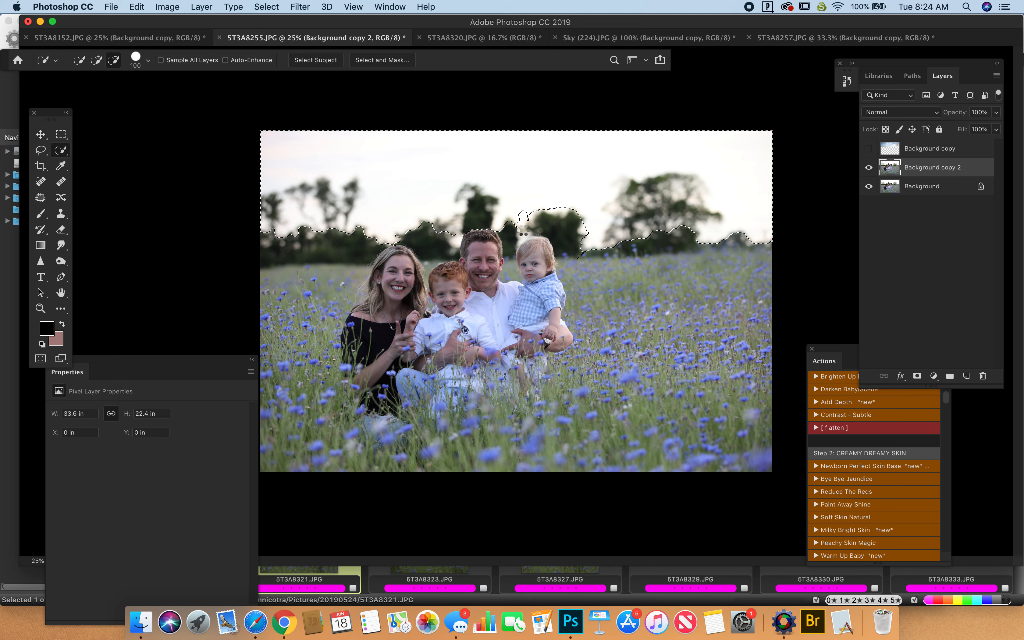
pyautogui.click(97, 59)
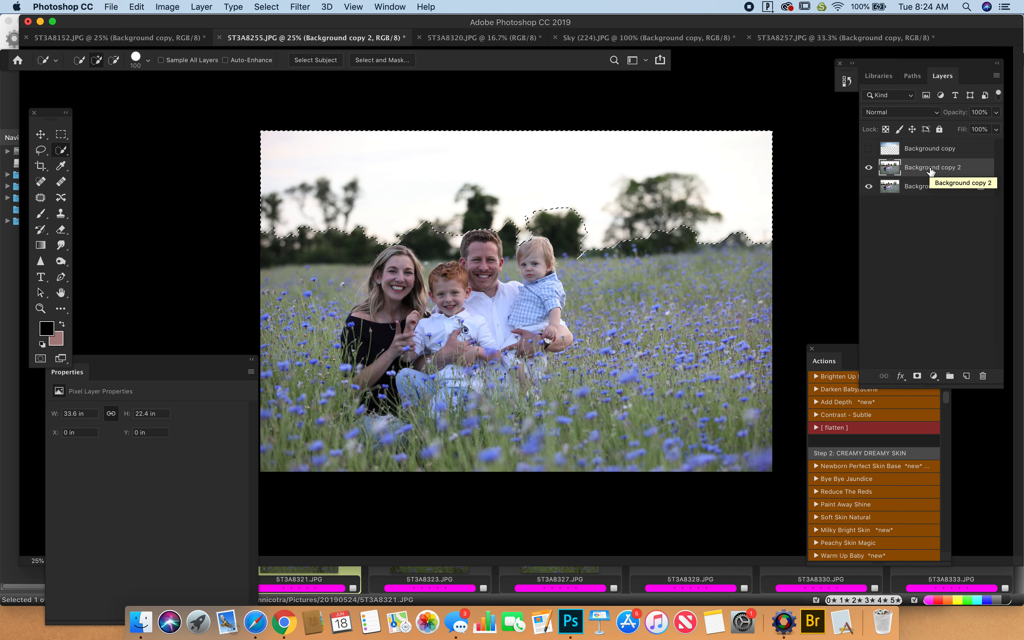
# Open the selection in Select and Mask and refine its edges around the tall trees with the Refine Edge brush at size 500
pyautogui.click(385, 61)
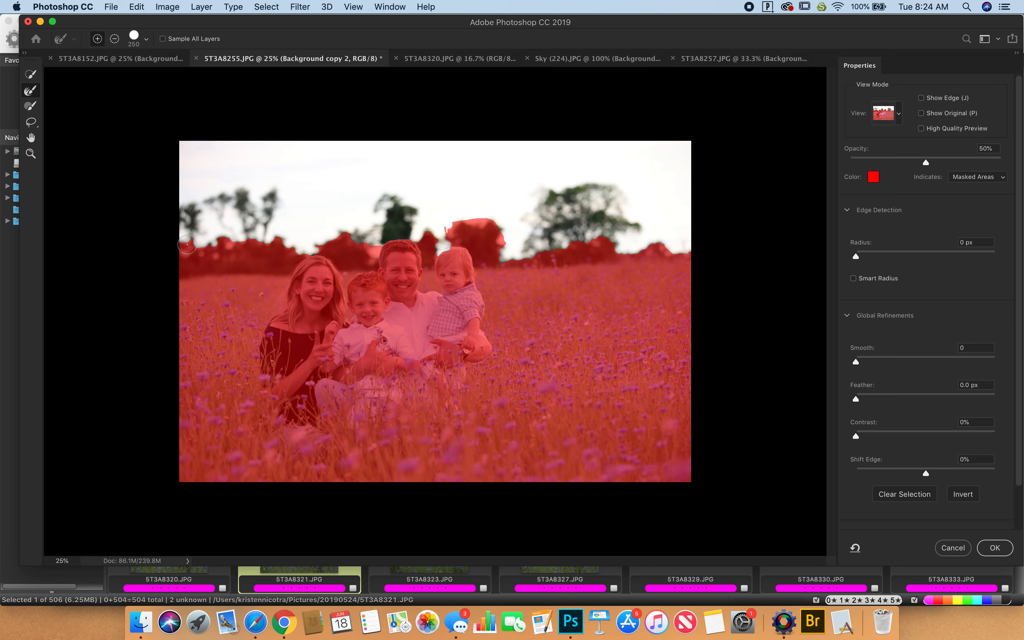
pyautogui.moveTo(190, 248)
pyautogui.mouseDown()
pyautogui.moveTo(186, 209)
pyautogui.moveTo(214, 257)
pyautogui.moveTo(235, 240)
pyautogui.moveTo(211, 208)
pyautogui.moveTo(222, 217)
pyautogui.moveTo(205, 260)
pyautogui.moveTo(229, 223)
pyautogui.moveTo(257, 249)
pyautogui.moveTo(234, 198)
pyautogui.moveTo(237, 243)
pyautogui.moveTo(269, 181)
pyautogui.moveTo(268, 239)
pyautogui.moveTo(216, 198)
pyautogui.moveTo(220, 234)
pyautogui.moveTo(212, 214)
pyautogui.moveTo(263, 223)
pyautogui.mouseUp()
pyautogui.press(']')
pyautogui.press(']')
pyautogui.press(']')
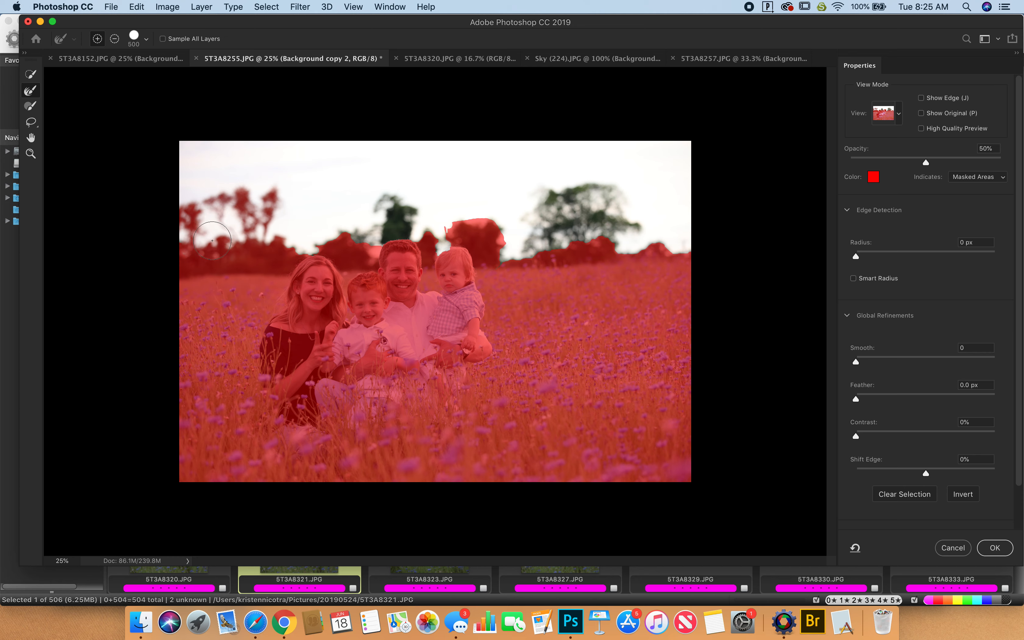
pyautogui.moveTo(325, 206)
pyautogui.mouseDown()
pyautogui.moveTo(370, 222)
pyautogui.moveTo(353, 234)
pyautogui.moveTo(392, 201)
pyautogui.moveTo(412, 203)
pyautogui.moveTo(371, 208)
pyautogui.moveTo(348, 232)
pyautogui.moveTo(309, 232)
pyautogui.mouseUp()
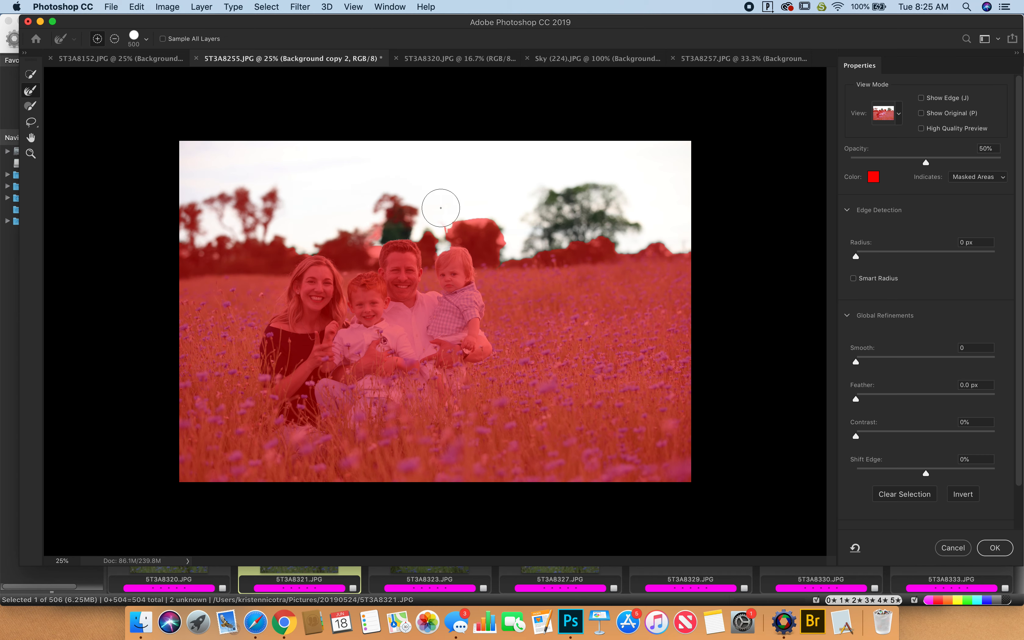
pyautogui.moveTo(411, 225)
pyautogui.mouseDown()
pyautogui.moveTo(362, 231)
pyautogui.moveTo(394, 242)
pyautogui.moveTo(386, 251)
pyautogui.moveTo(374, 242)
pyautogui.moveTo(420, 173)
pyautogui.moveTo(422, 200)
pyautogui.moveTo(415, 179)
pyautogui.moveTo(405, 193)
pyautogui.moveTo(457, 228)
pyautogui.moveTo(441, 231)
pyautogui.moveTo(512, 222)
pyautogui.mouseUp()
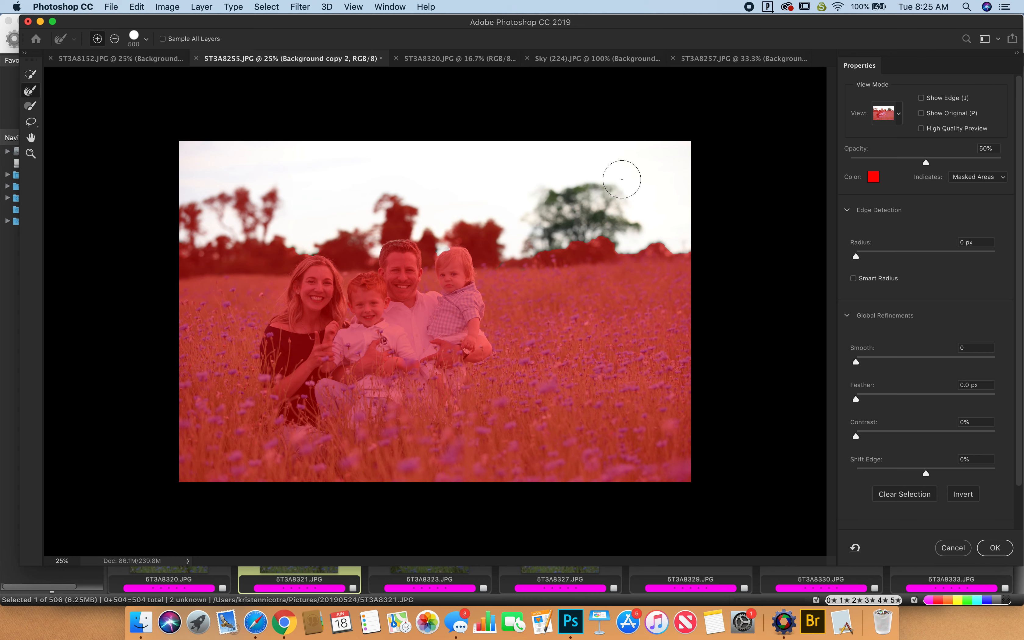
pyautogui.moveTo(642, 219)
pyautogui.mouseDown()
pyautogui.moveTo(593, 245)
pyautogui.moveTo(619, 206)
pyautogui.moveTo(584, 193)
pyautogui.moveTo(548, 213)
pyautogui.moveTo(551, 251)
pyautogui.moveTo(597, 220)
pyautogui.moveTo(569, 209)
pyautogui.moveTo(582, 233)
pyautogui.mouseUp()
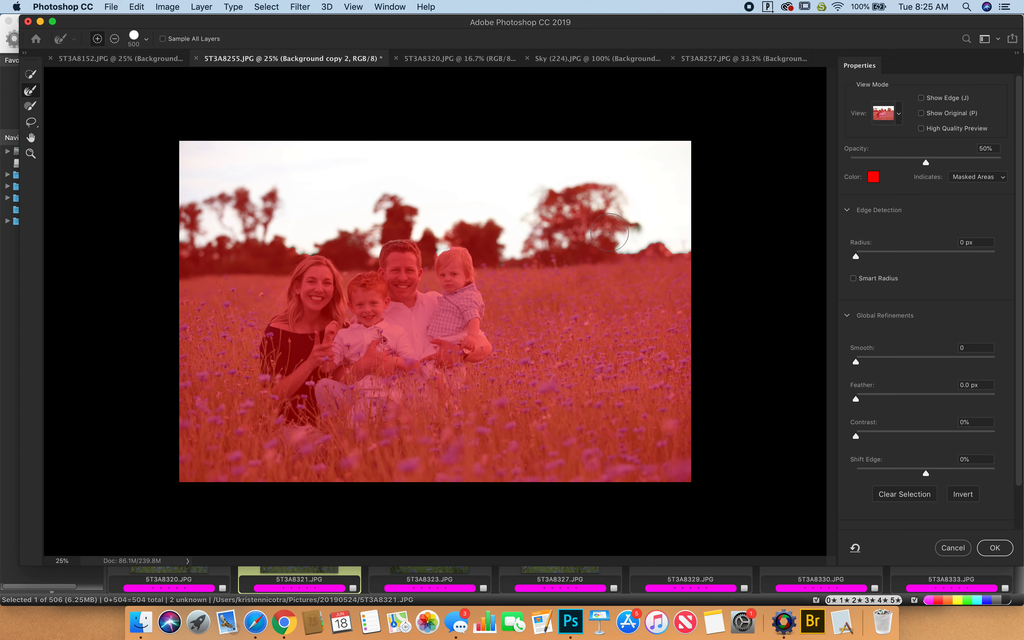
pyautogui.click(631, 227)
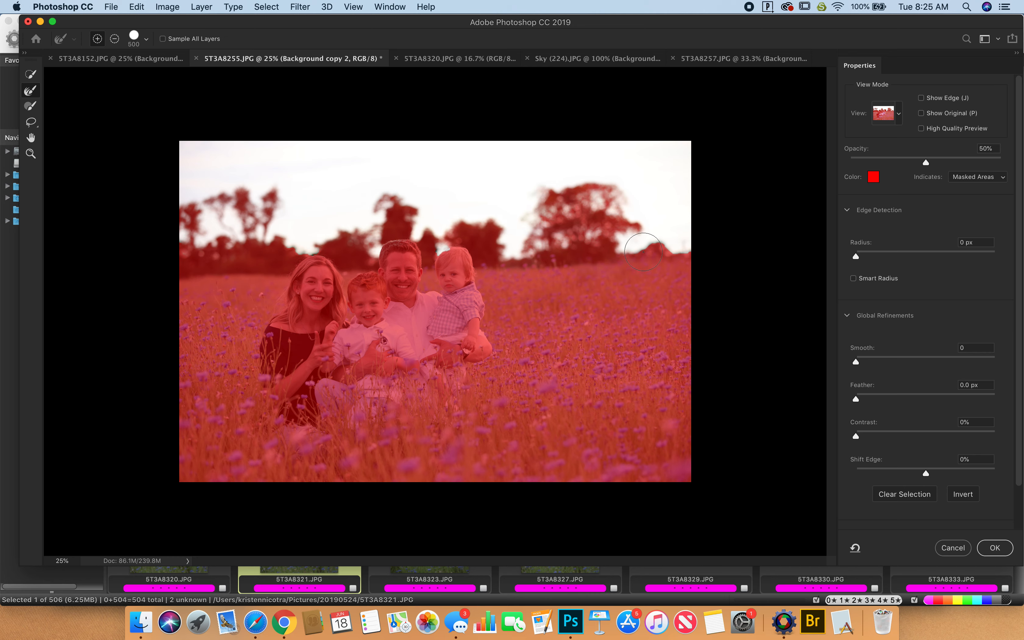
# Refine the low treeline above the woman's head with the brush at size 175 and apply the refined selection
pyautogui.press('[')
pyautogui.press('[')
pyautogui.press('[')
pyautogui.press('[')
pyautogui.press('[')
pyautogui.press('[')
pyautogui.press('[')
pyautogui.moveTo(310, 250); pyautogui.dragTo(341, 244)
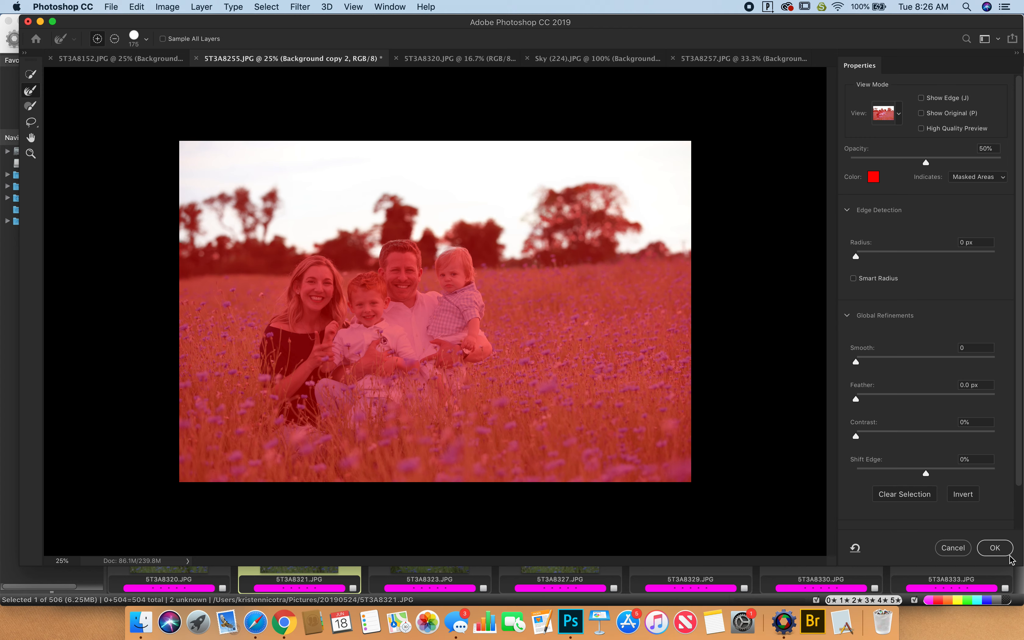
pyautogui.click(995, 548)
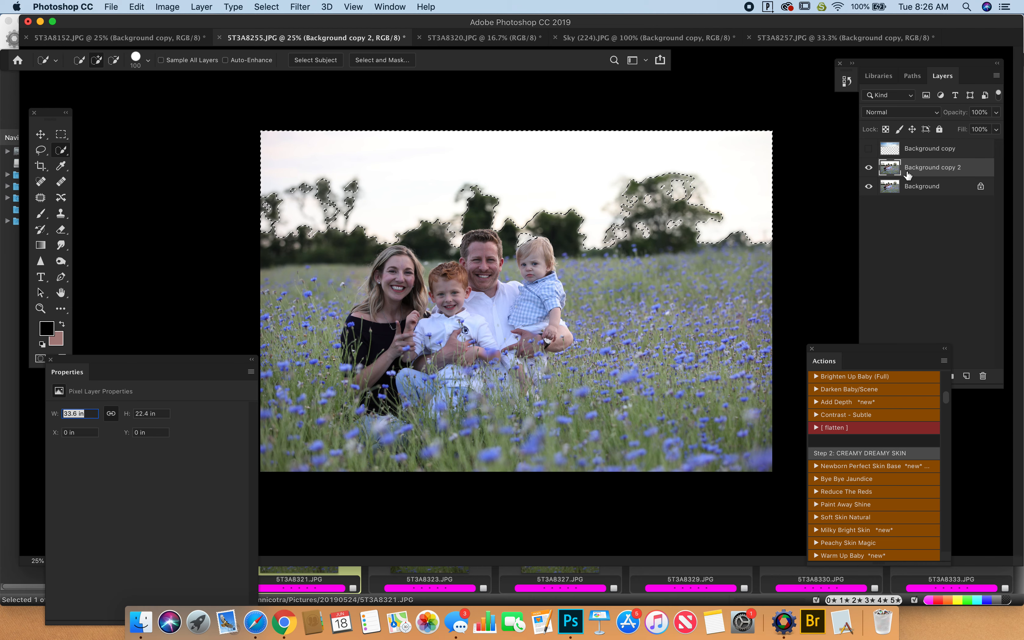
# Add a layer mask to the sky layer from the selection and make the layer visible
pyautogui.click(926, 152)
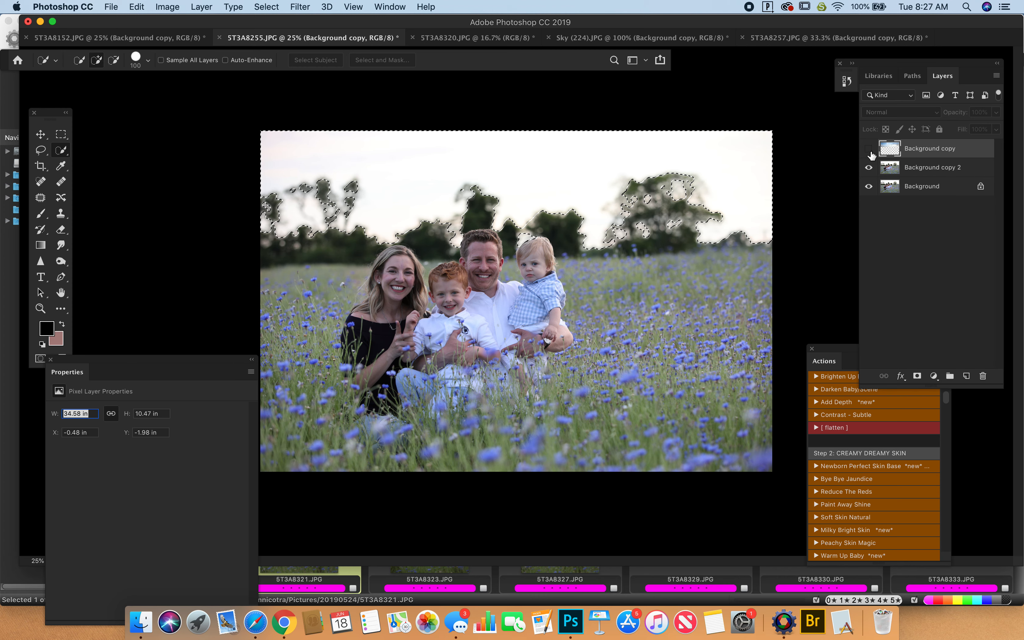
pyautogui.click(917, 377)
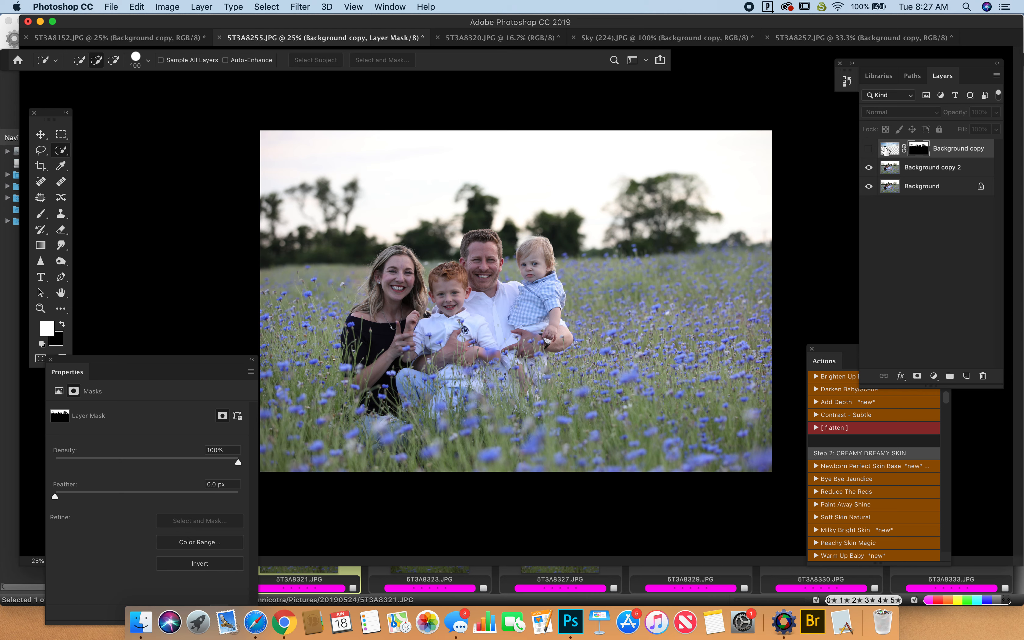
pyautogui.click(869, 149)
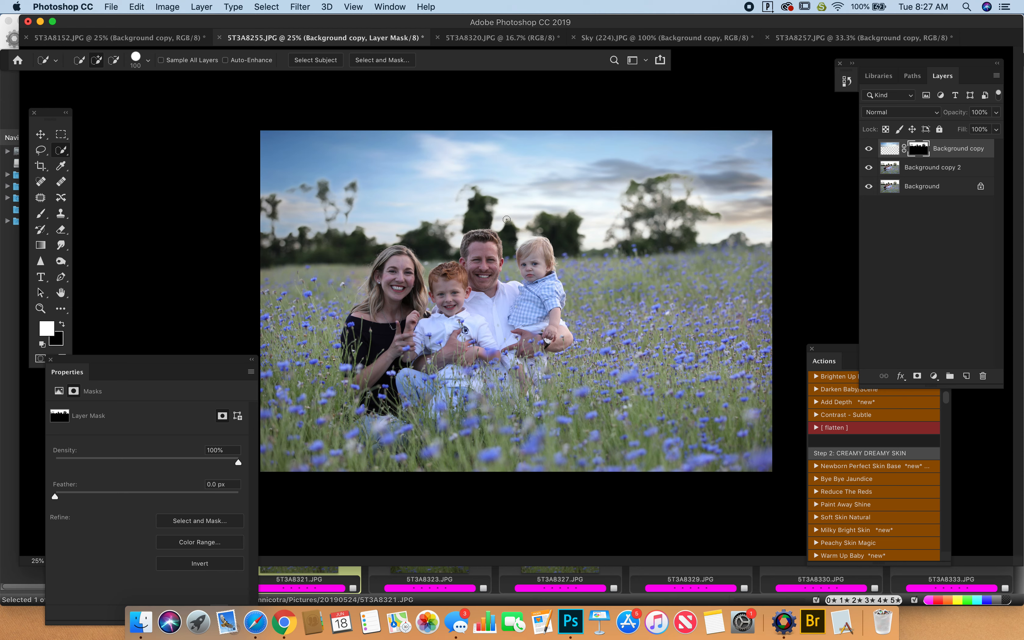
# Set the masked sky layer's opacity to 53% and merge all visible layers
pyautogui.click(994, 113)
pyautogui.moveTo(997, 127); pyautogui.dragTo(968, 126)
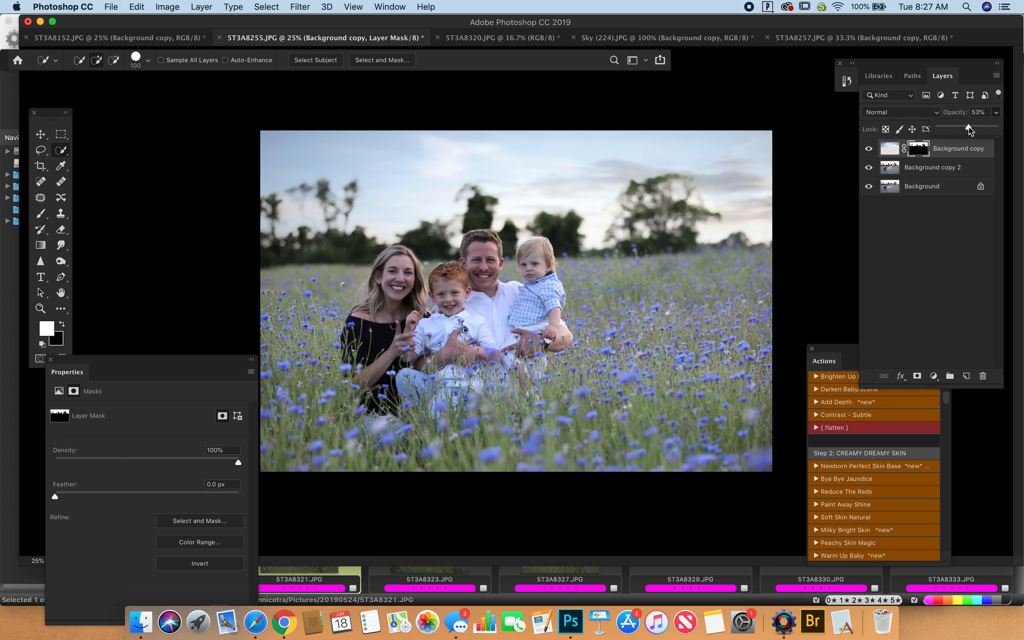
pyautogui.press('super+equal')
pyautogui.press('super+equal')
pyautogui.press('super+equal')
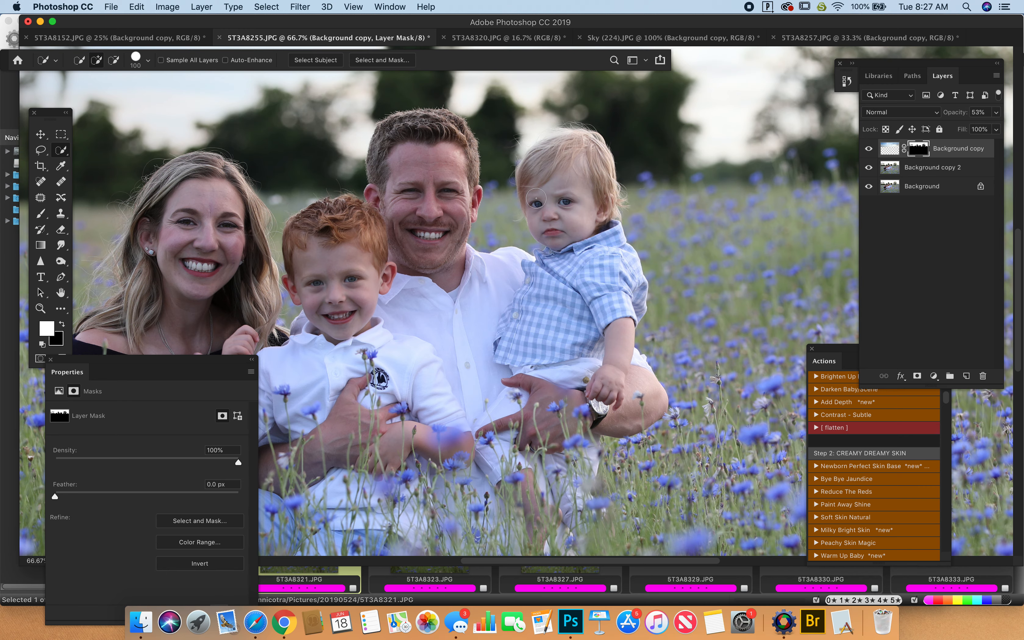
pyautogui.press('super+minus')
pyautogui.press('super+minus')
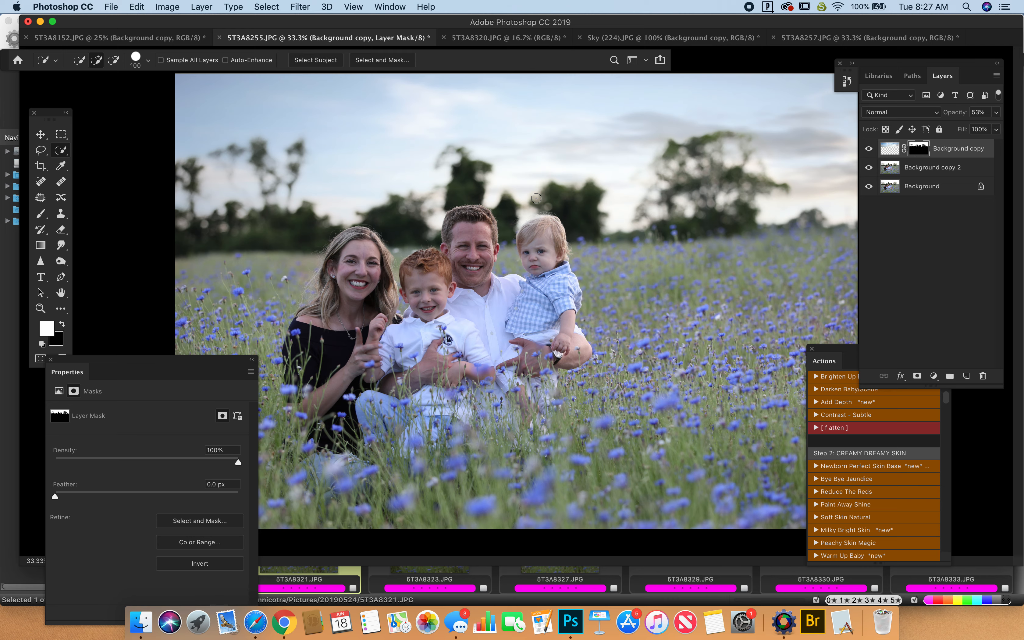
pyautogui.press('super+minus')
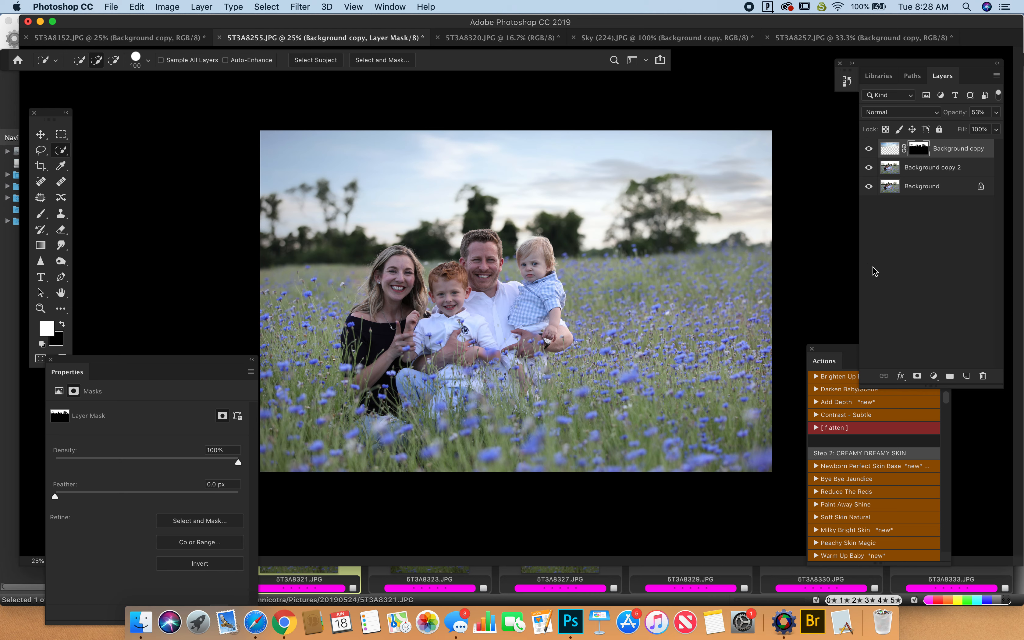
pyautogui.press('super+shift+e')
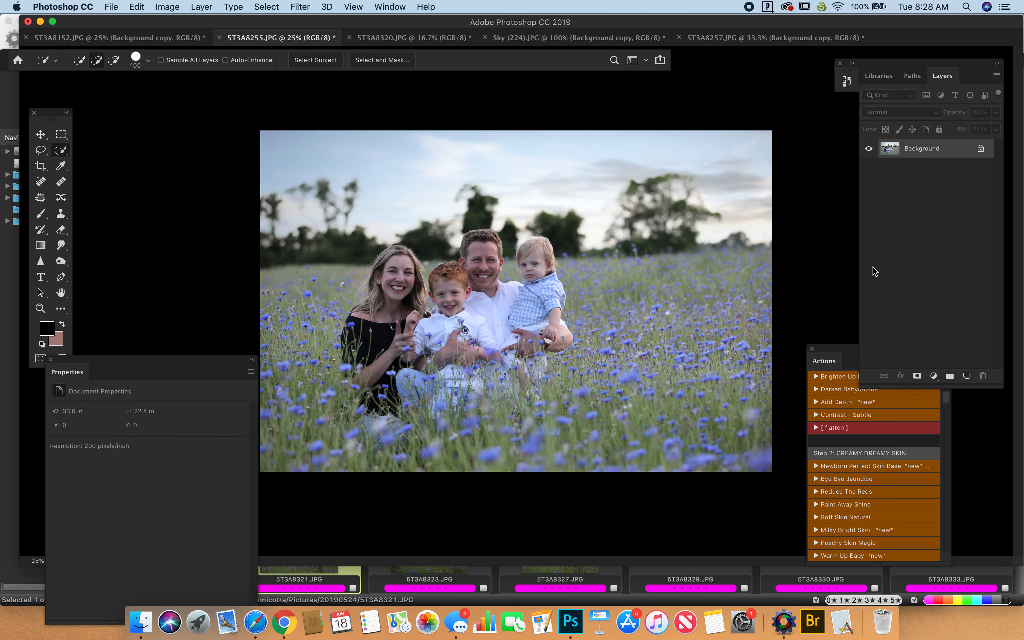